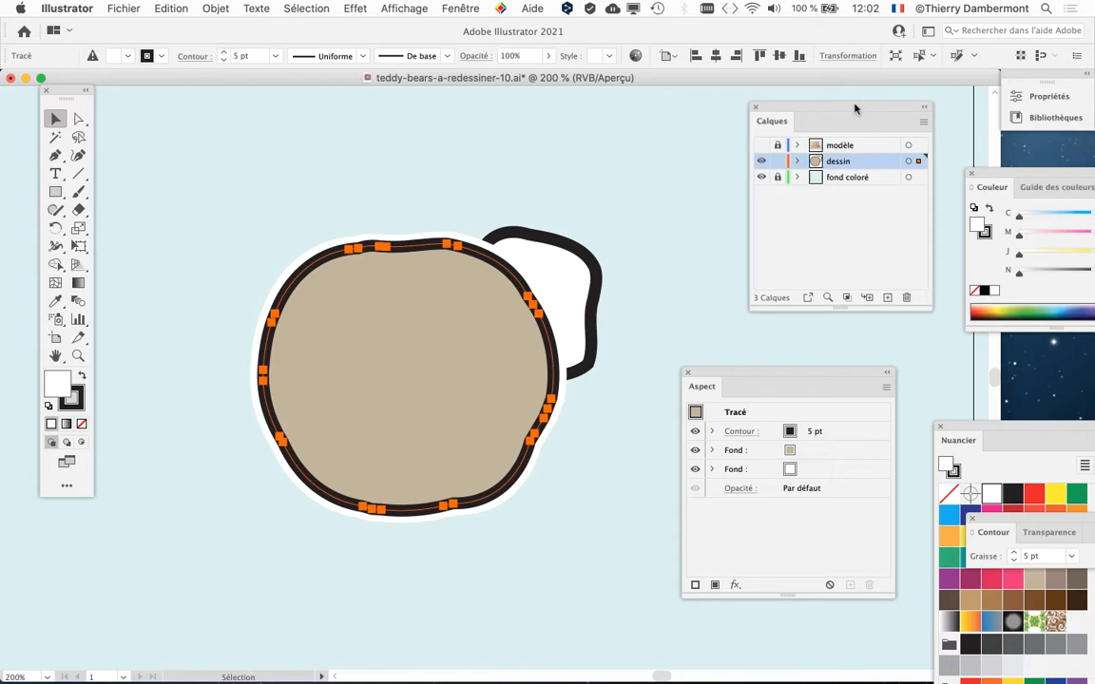
- Expand the dessin layer's contents and highlight the beige head path's entry in the layer list
{"action": "left_click_drag", "start_coordinate": [862, 105], "coordinate": [734, 126]}
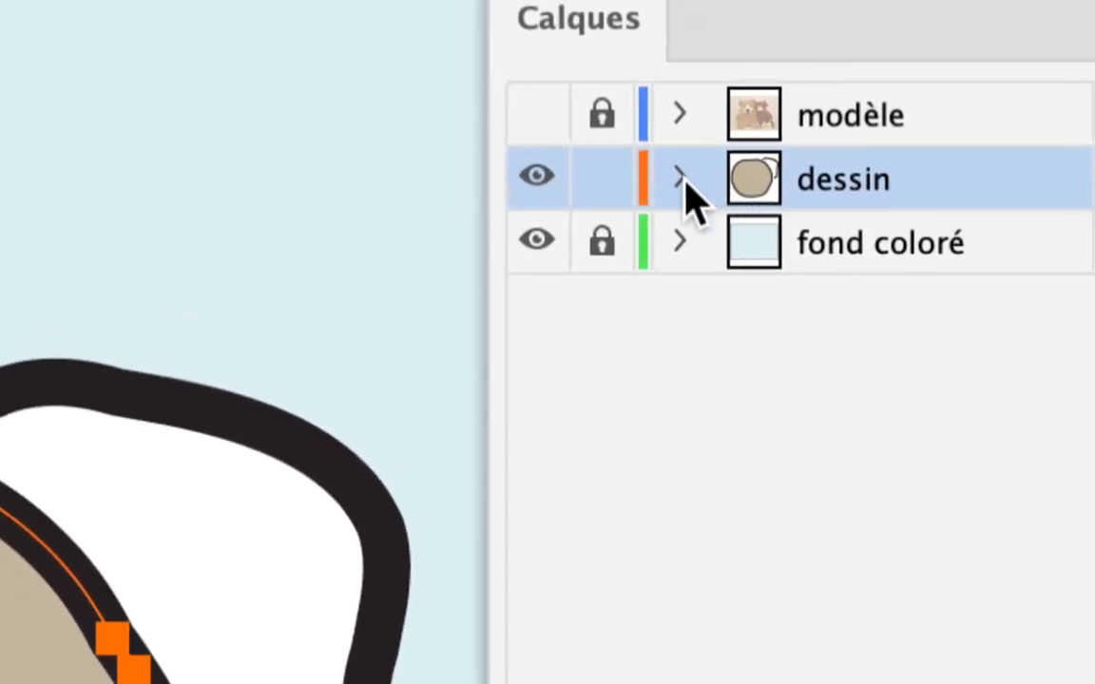
{"action": "left_click", "coordinate": [680, 178]}
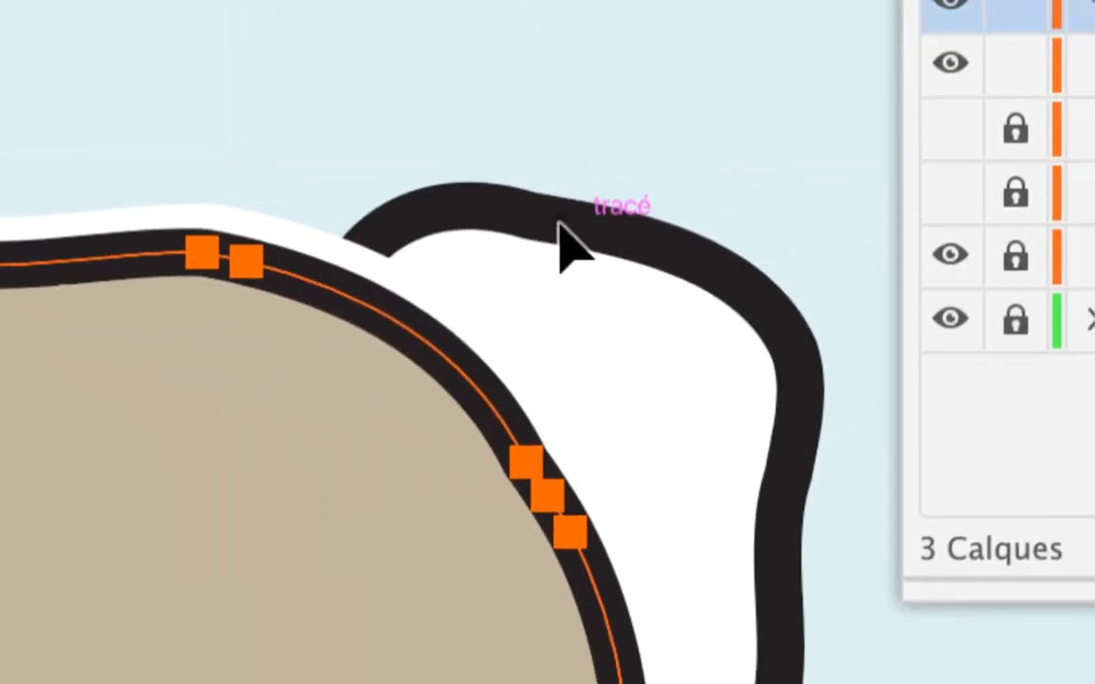
{"action": "left_click", "coordinate": [559, 222]}
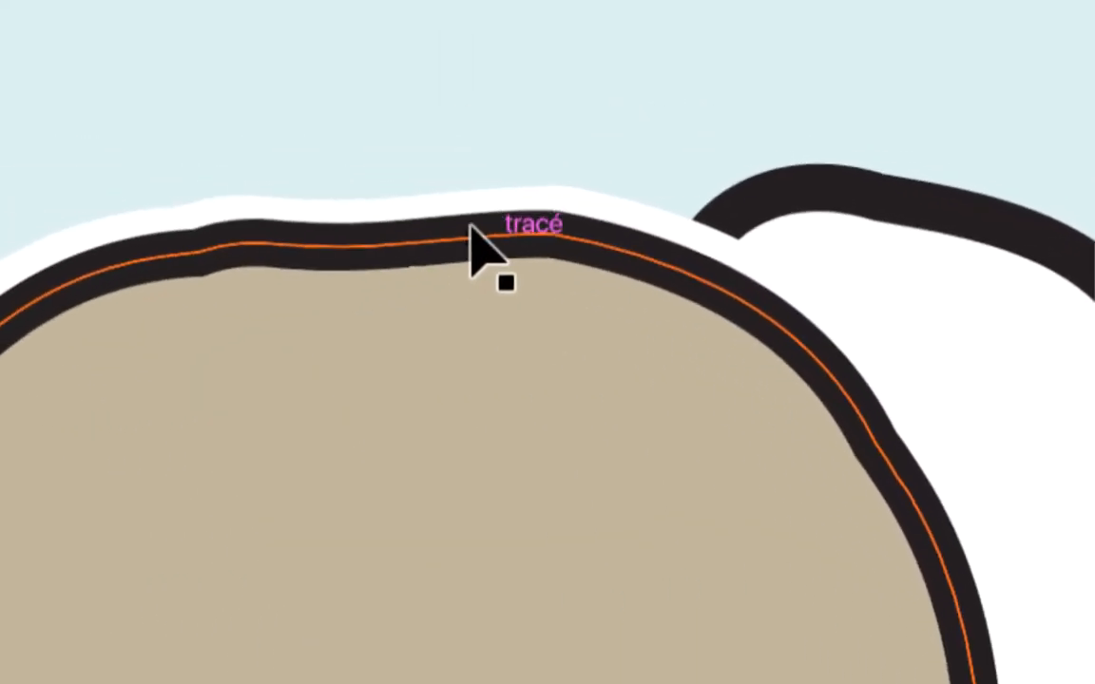
{"action": "left_click", "coordinate": [471, 245]}
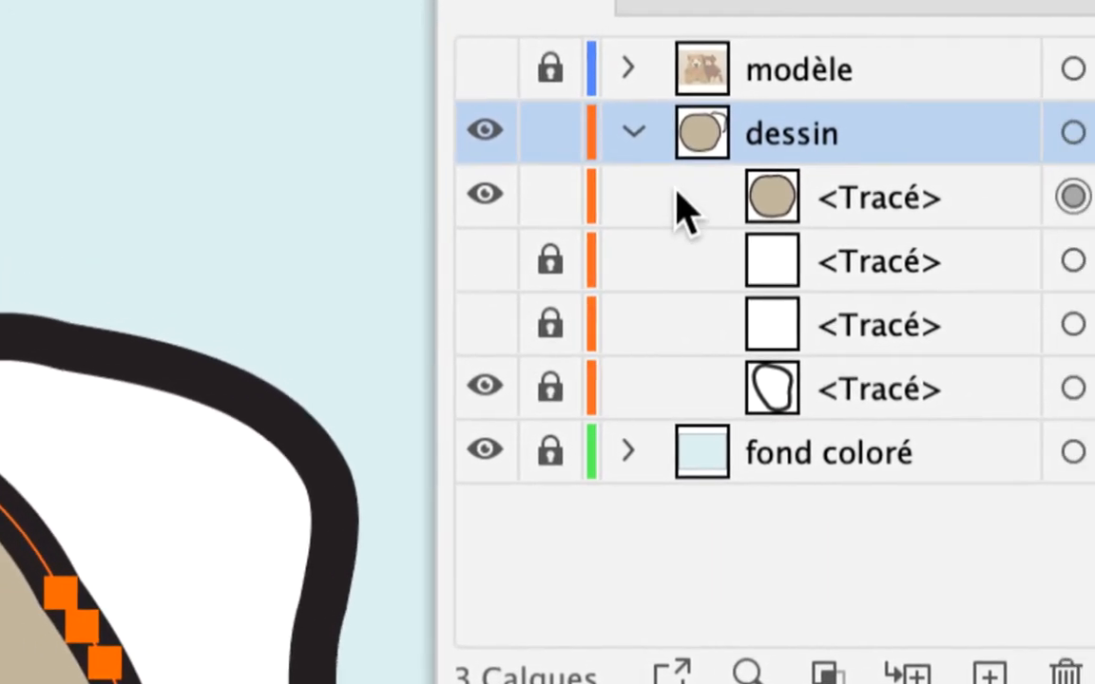
{"action": "left_click", "coordinate": [771, 201]}
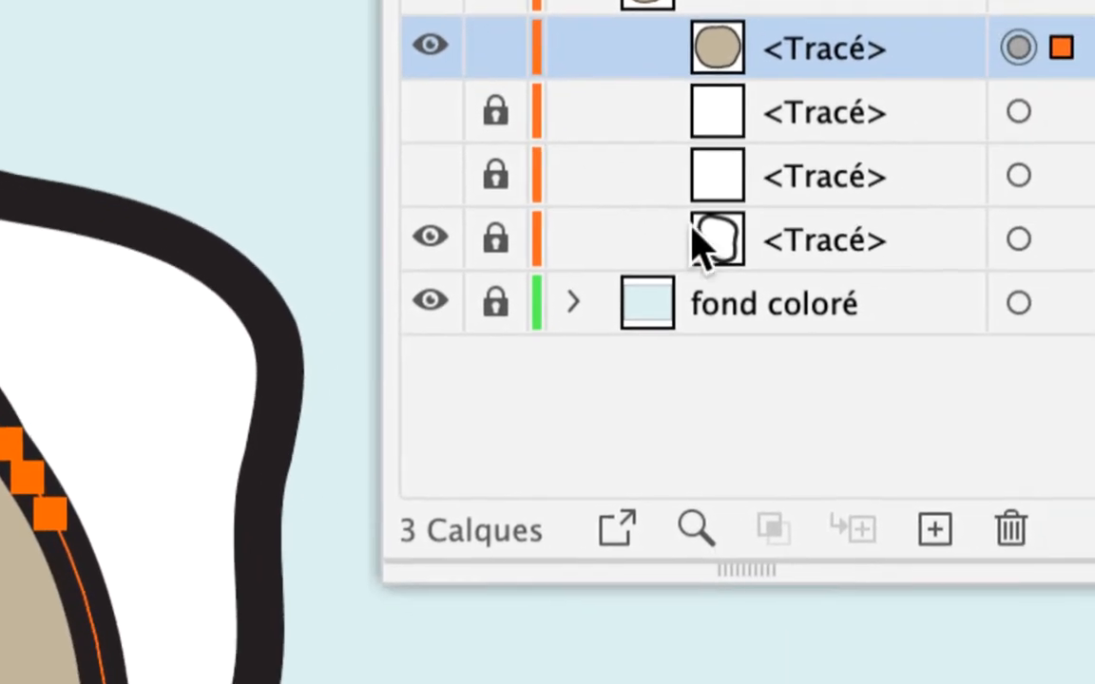
{"action": "left_click", "coordinate": [756, 394]}
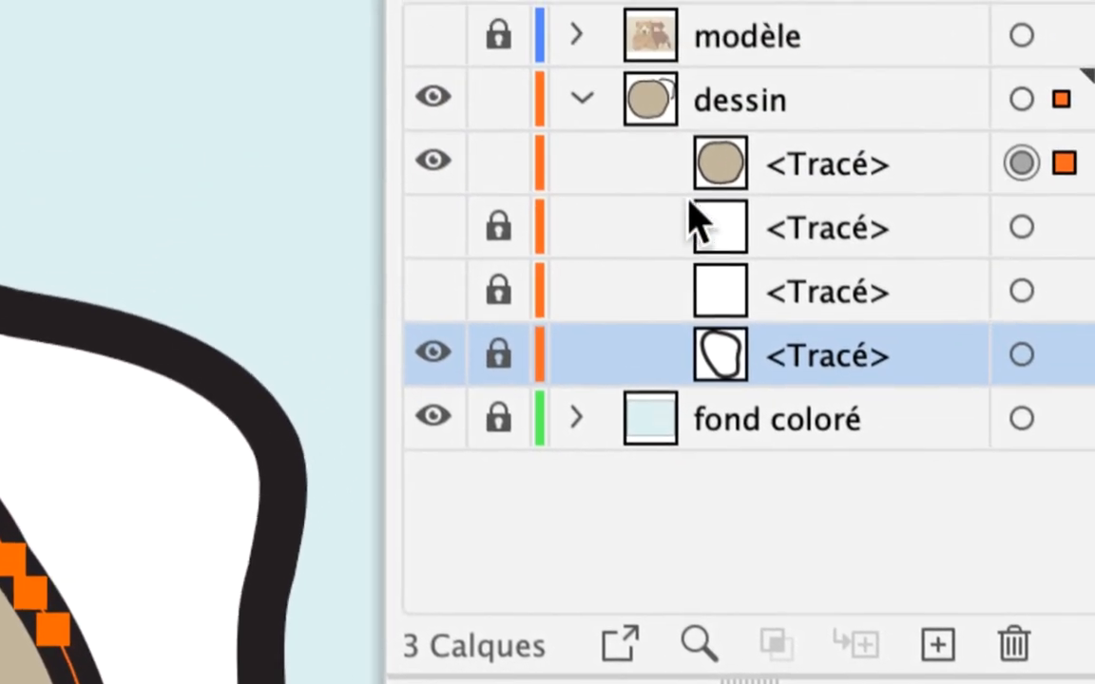
{"action": "left_click", "coordinate": [1041, 42]}
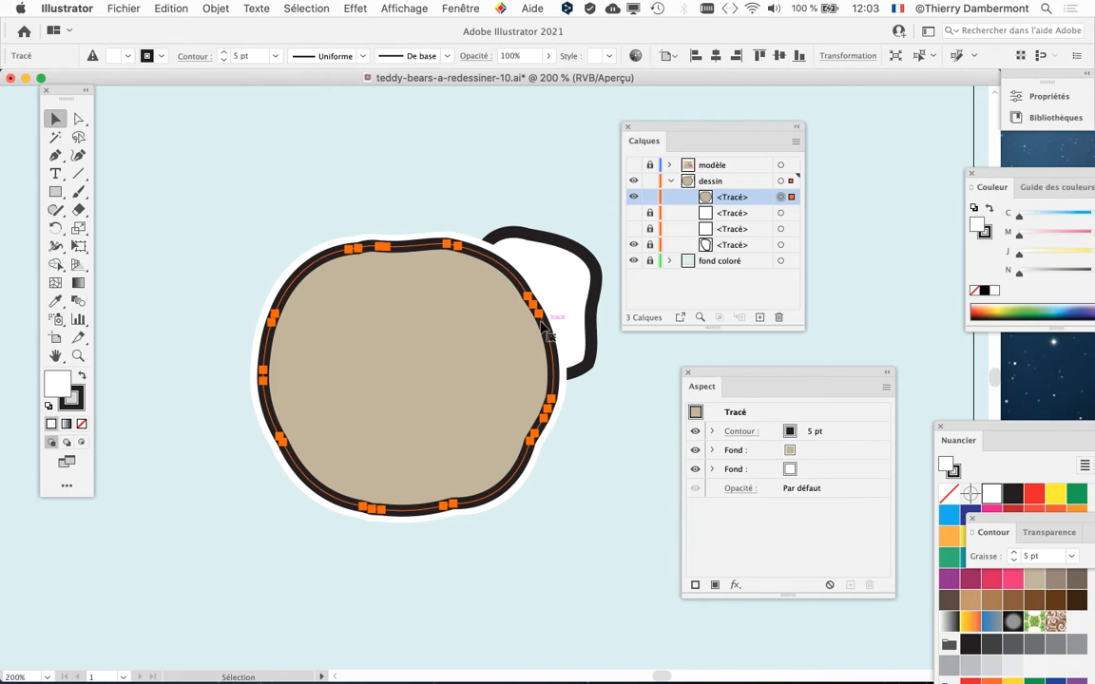
- Draw a closed freehand four-lobed shape with the Pencil tool in the empty area above and left of the head
{"action": "left_click", "coordinate": [50, 213]}
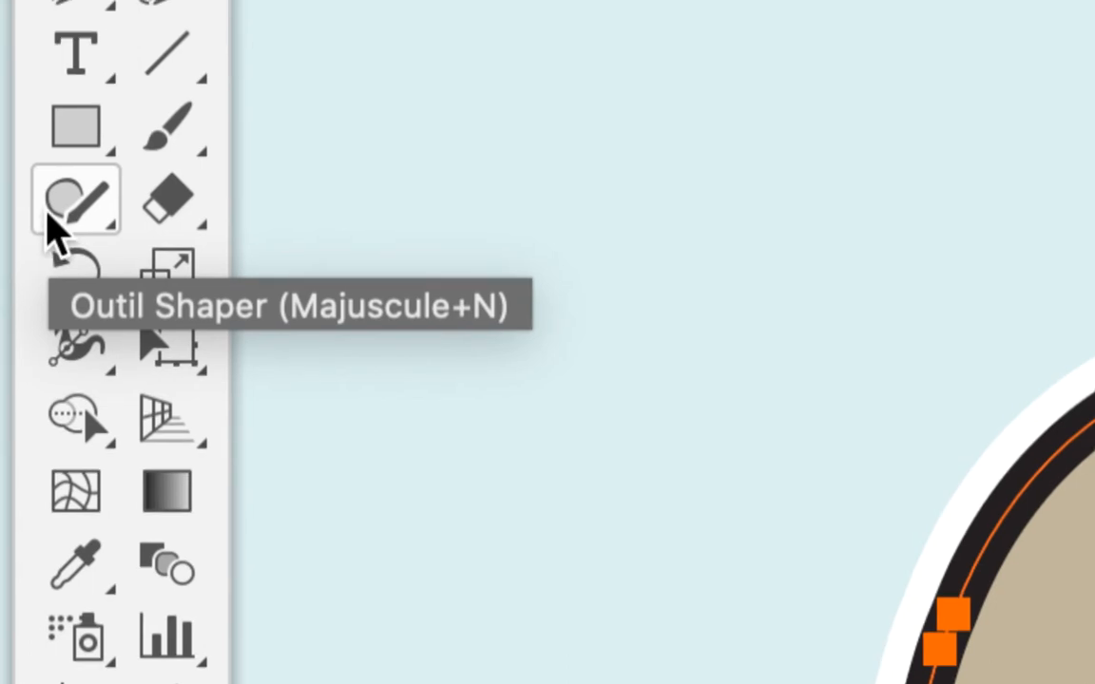
{"action": "left_click", "coordinate": [48, 215]}
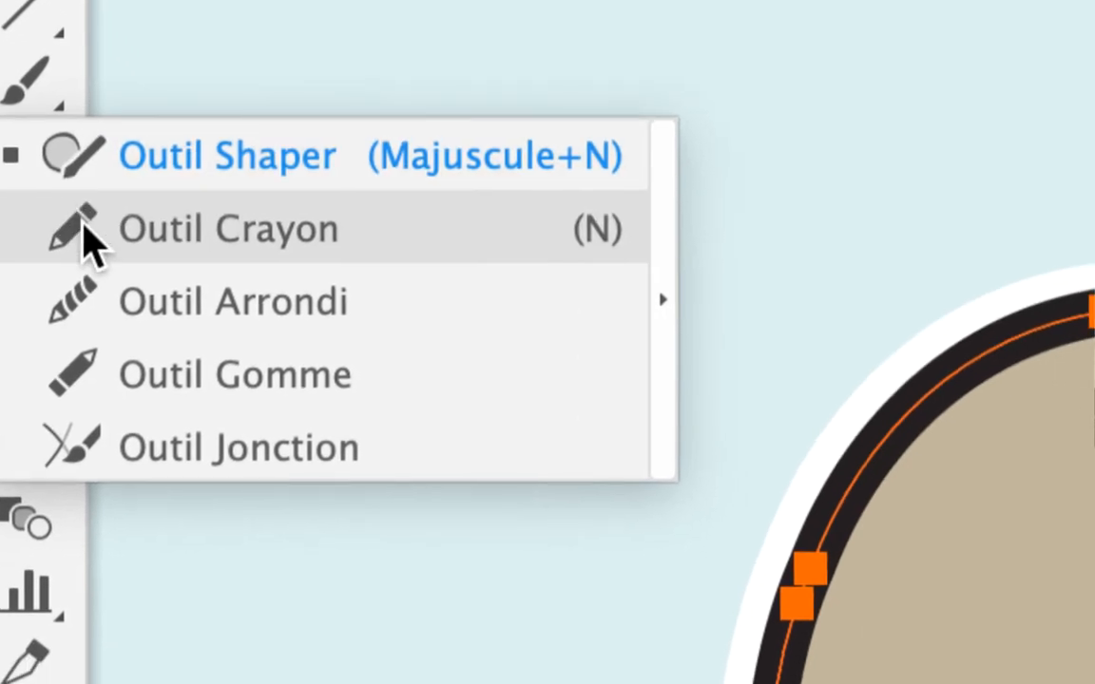
{"action": "left_click", "coordinate": [86, 243]}
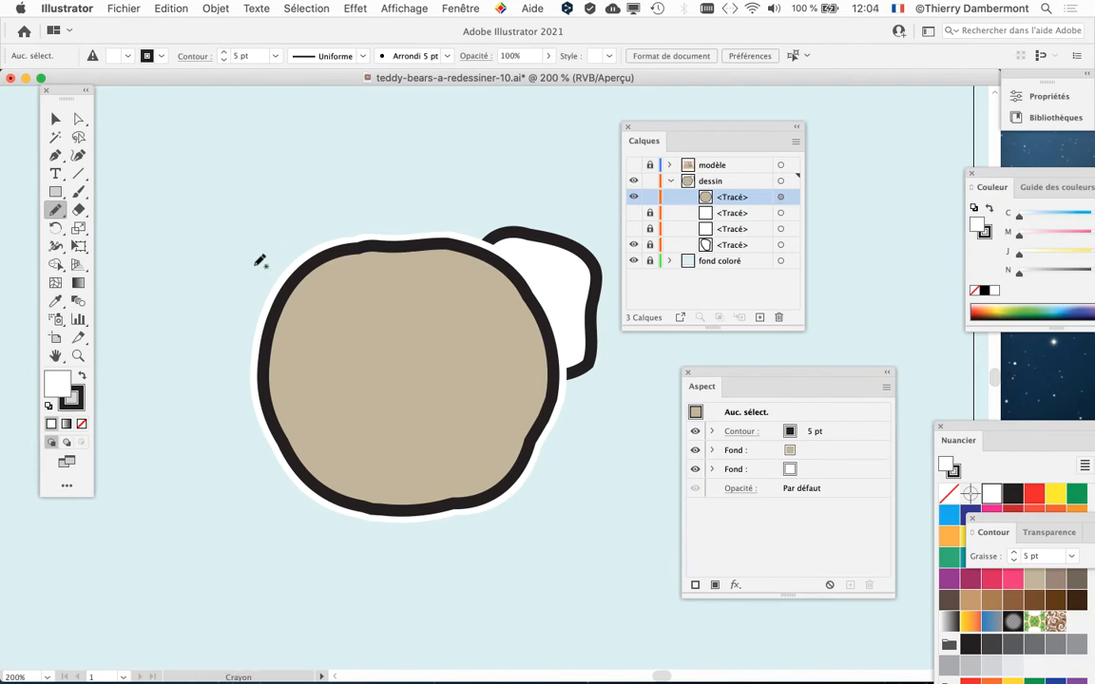
{"action": "left_click_drag", "start_coordinate": [200, 190], "coordinate": [197, 144]}
{"action": "left_click_drag", "start_coordinate": [267, 177], "coordinate": [250, 208]}
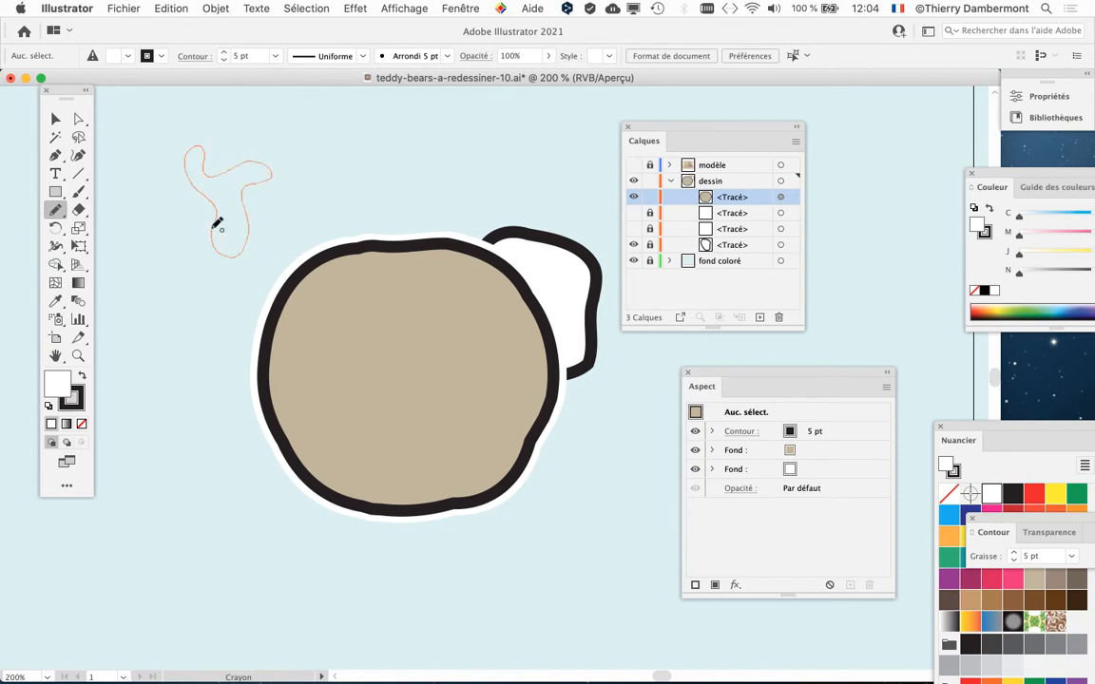
{"action": "left_click_drag", "start_coordinate": [217, 225], "coordinate": [209, 229]}
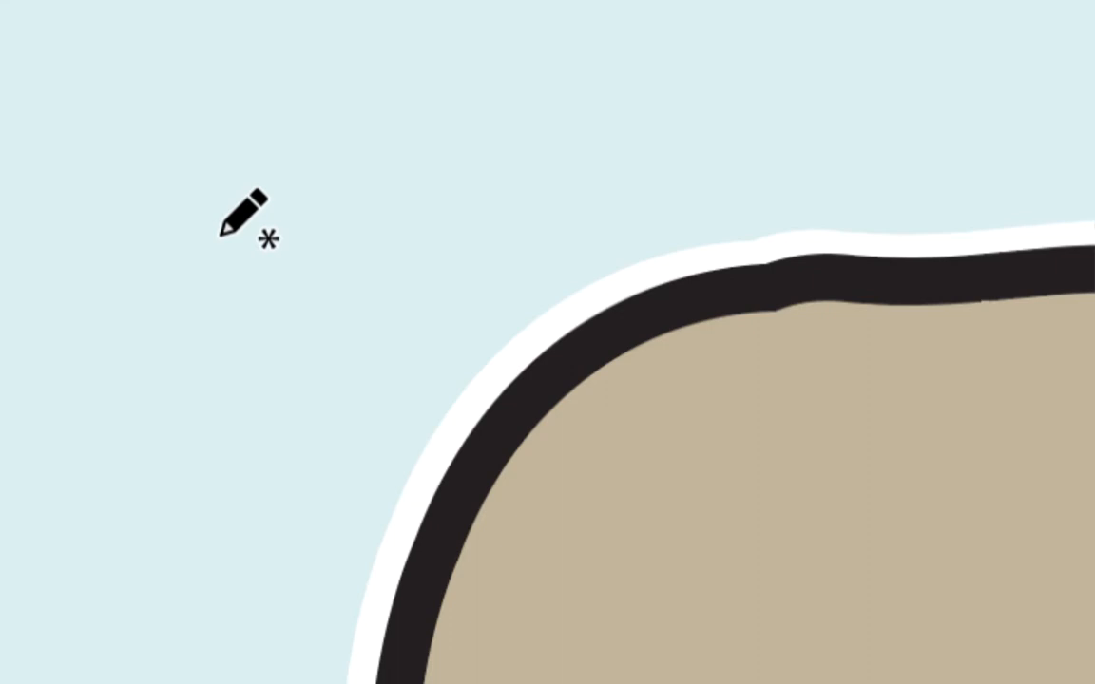
{"action": "mouse_move", "coordinate": [220, 234]}
{"action": "left_mouse_down"}
{"action": "mouse_move", "coordinate": [232, 230]}
{"action": "mouse_move", "coordinate": [230, 168]}
{"action": "mouse_move", "coordinate": [249, 207]}
{"action": "mouse_move", "coordinate": [273, 184]}
{"action": "mouse_move", "coordinate": [288, 196]}
{"action": "mouse_move", "coordinate": [247, 218]}
{"action": "mouse_move", "coordinate": [264, 254]}
{"action": "mouse_move", "coordinate": [225, 236]}
{"action": "mouse_move", "coordinate": [198, 254]}
{"action": "mouse_move", "coordinate": [214, 235]}
{"action": "mouse_move", "coordinate": [249, 243]}
{"action": "left_mouse_up"}
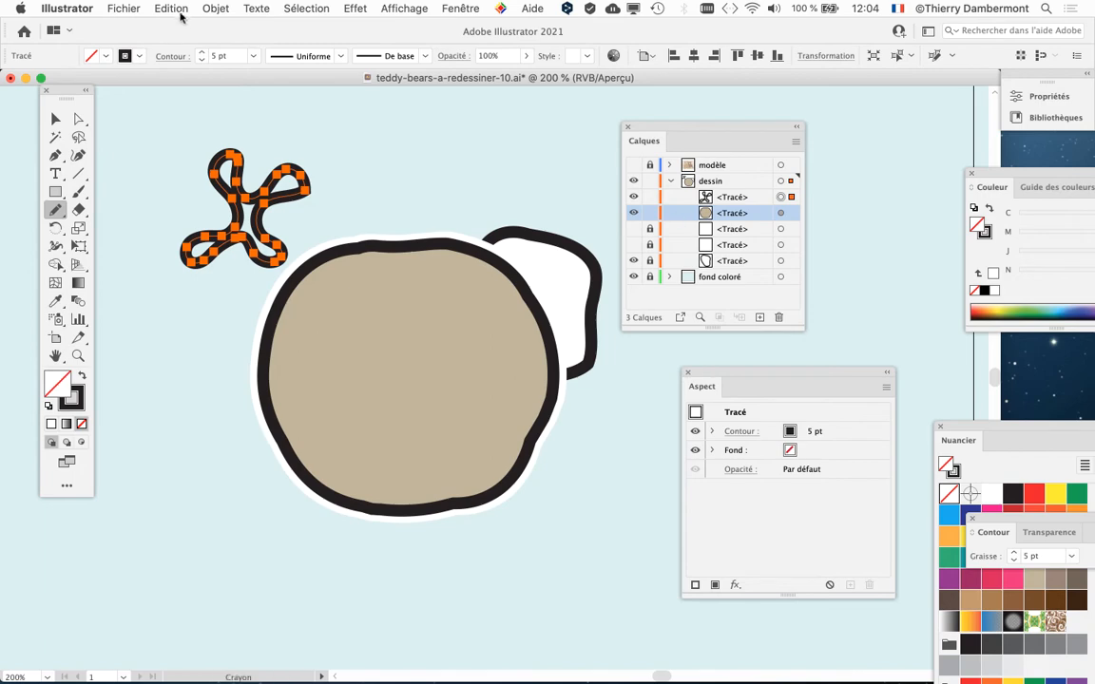
- Save the document as teddy-bears-a-redessiner-11.ai in the teddy bear 5 folder
{"action": "left_click", "coordinate": [121, 8]}
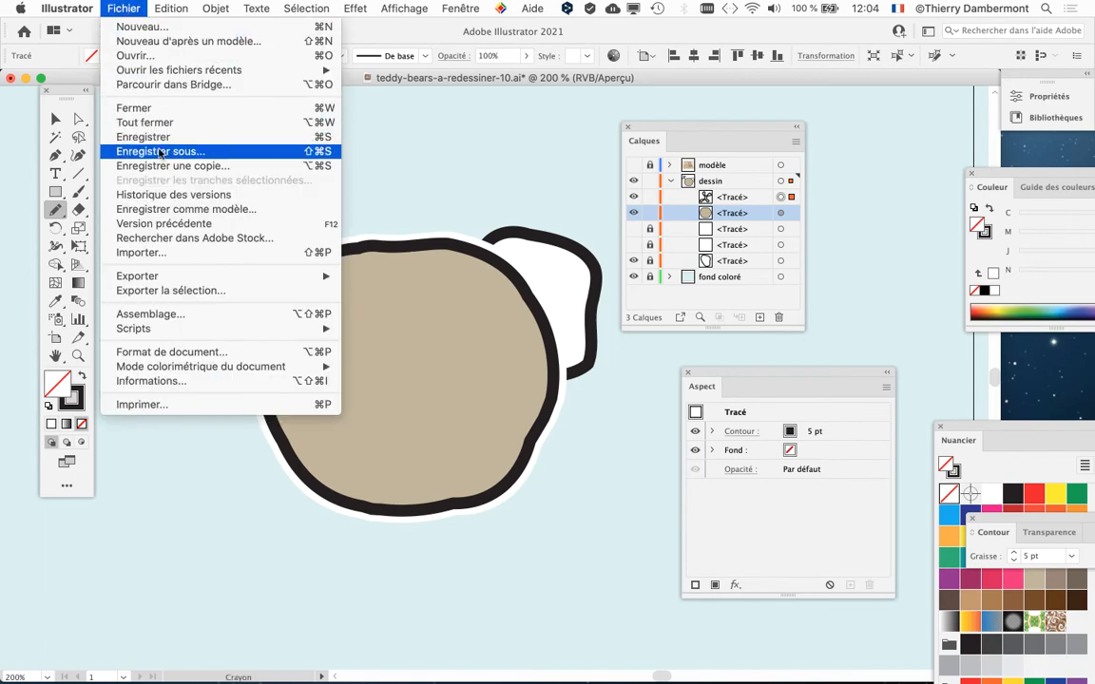
{"action": "left_click", "coordinate": [158, 152]}
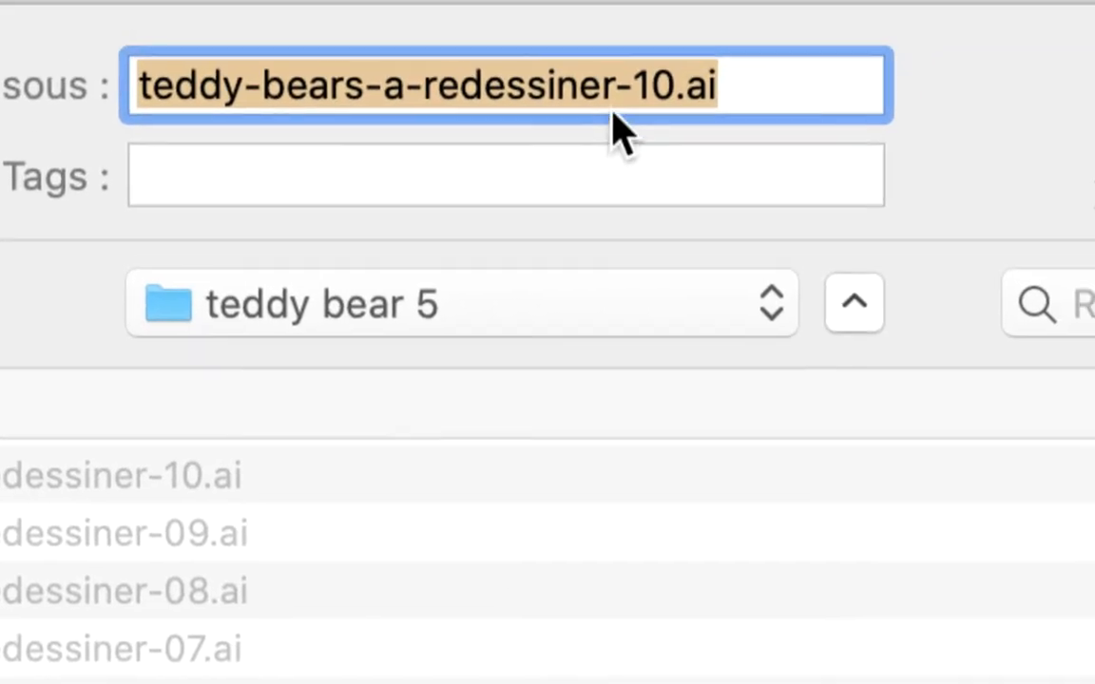
{"action": "left_click", "coordinate": [622, 103]}
{"action": "left_click_drag", "start_coordinate": [619, 100], "coordinate": [639, 99]}
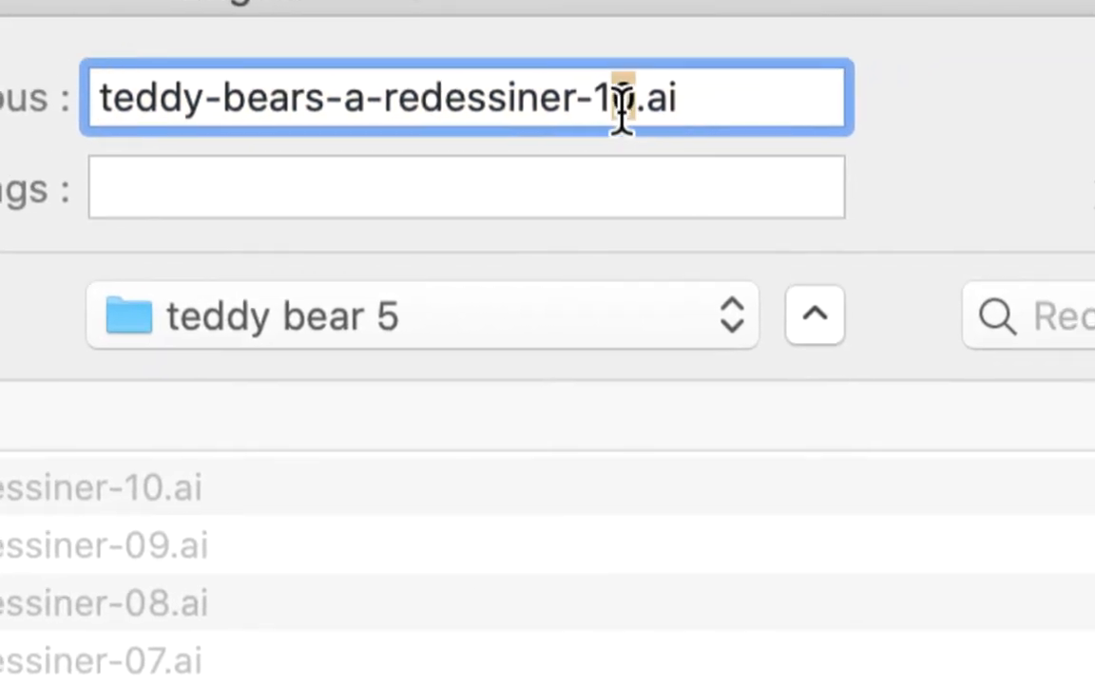
{"action": "type", "text": "1"}
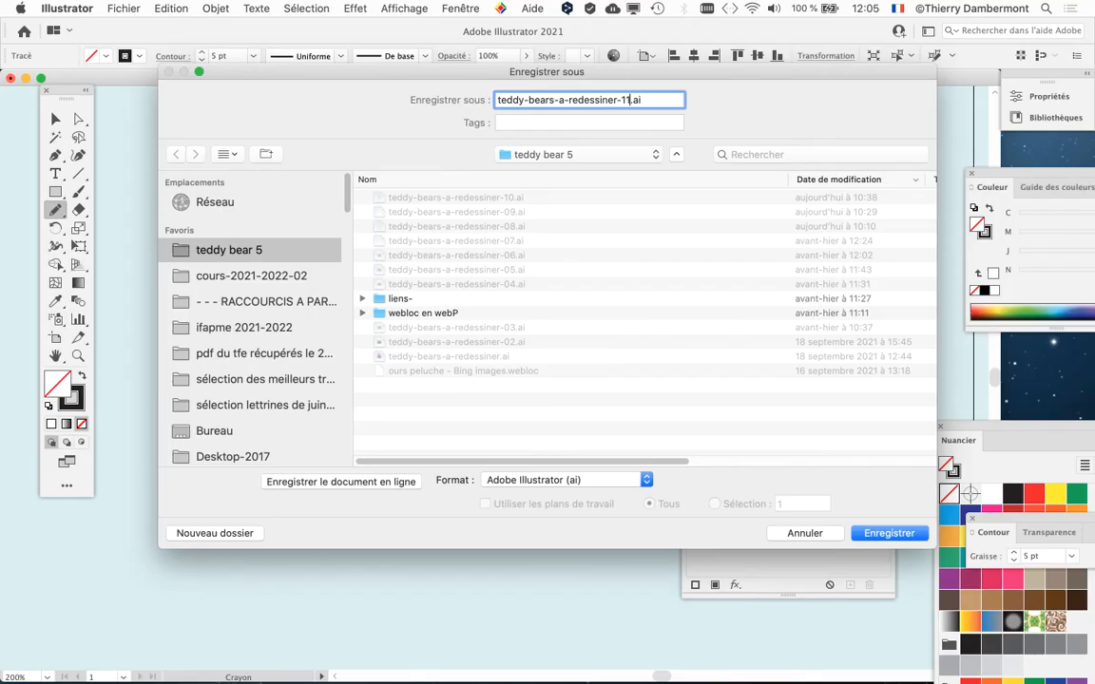
{"action": "key", "text": "Return"}
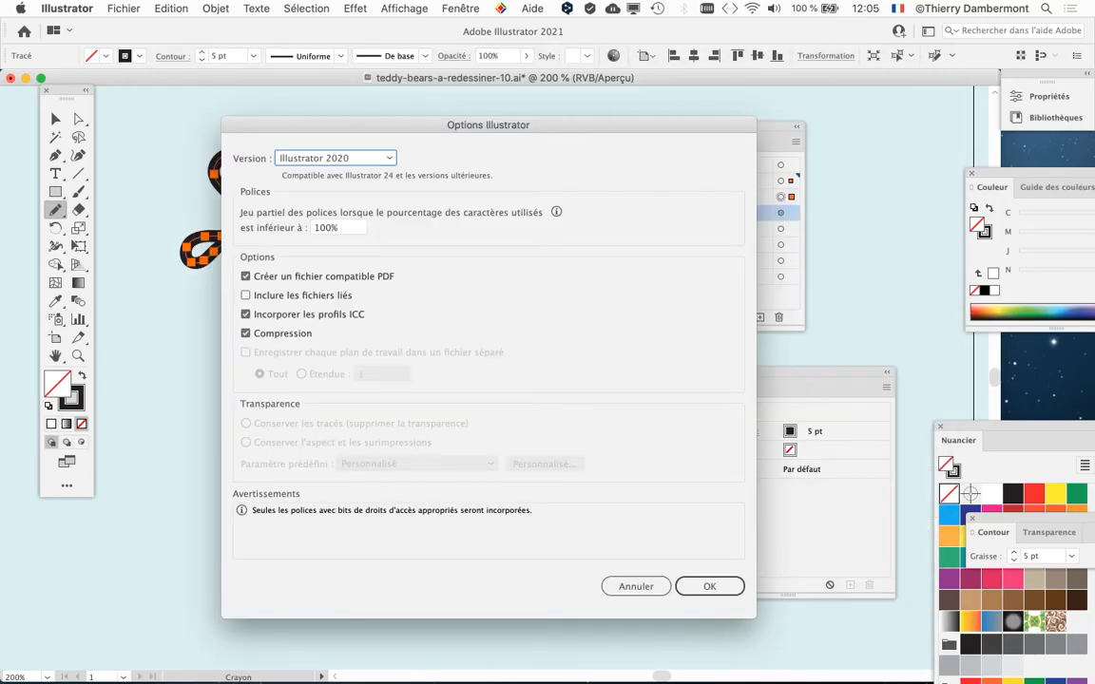
- Review the legacy version choices, set the file version to Illustrator 2020 and accept the save options
{"action": "left_click_drag", "start_coordinate": [489, 124], "coordinate": [529, 111]}
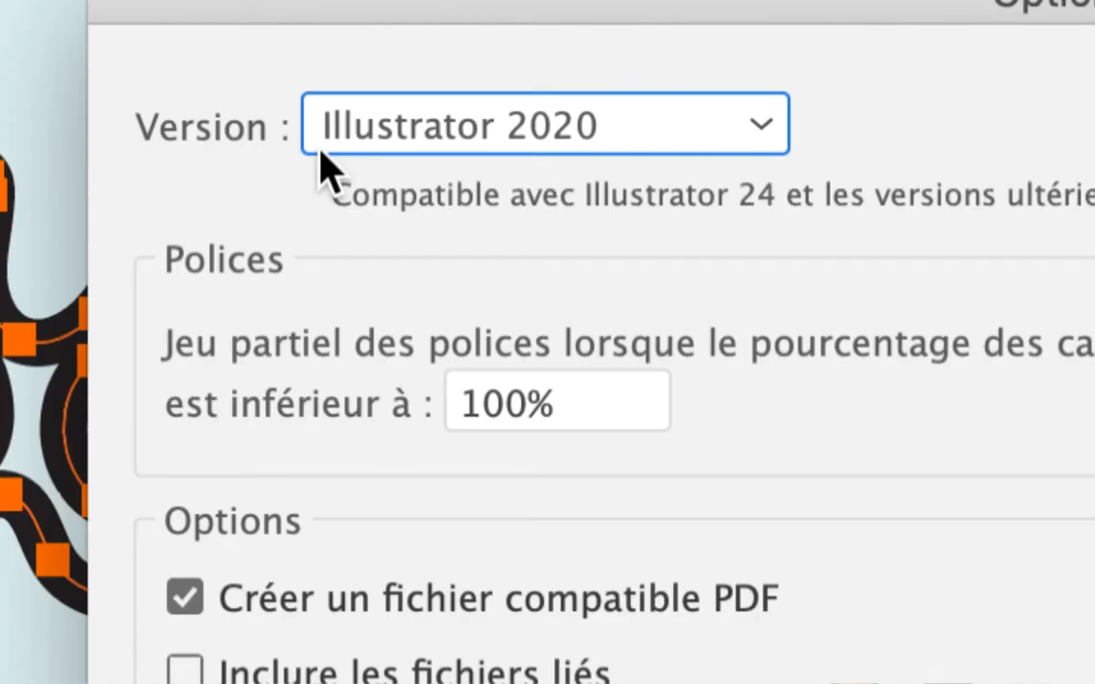
{"action": "left_click", "coordinate": [321, 148]}
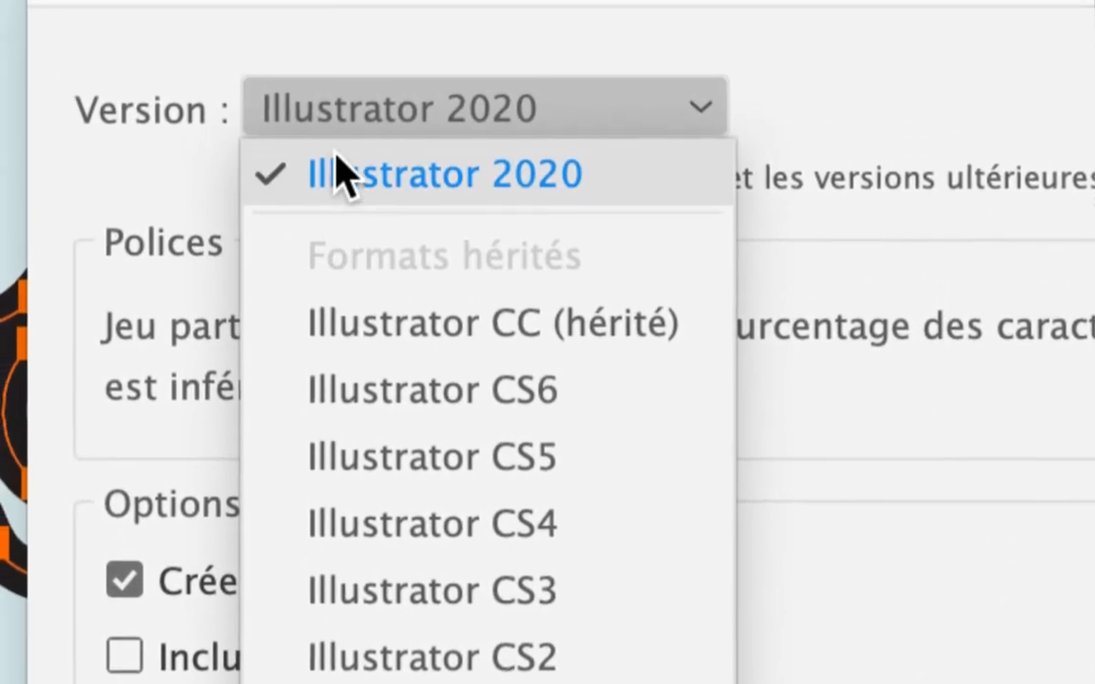
{"action": "left_click", "coordinate": [334, 154]}
{"action": "left_click", "coordinate": [335, 154]}
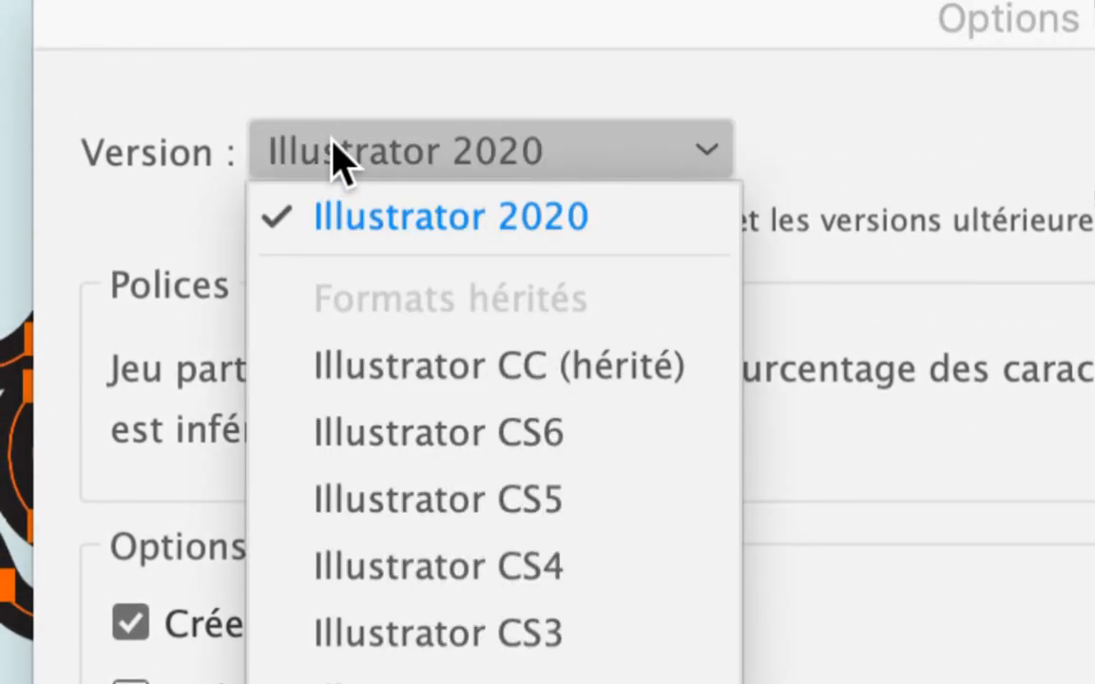
{"action": "left_click", "coordinate": [335, 154]}
{"action": "left_click", "coordinate": [335, 154]}
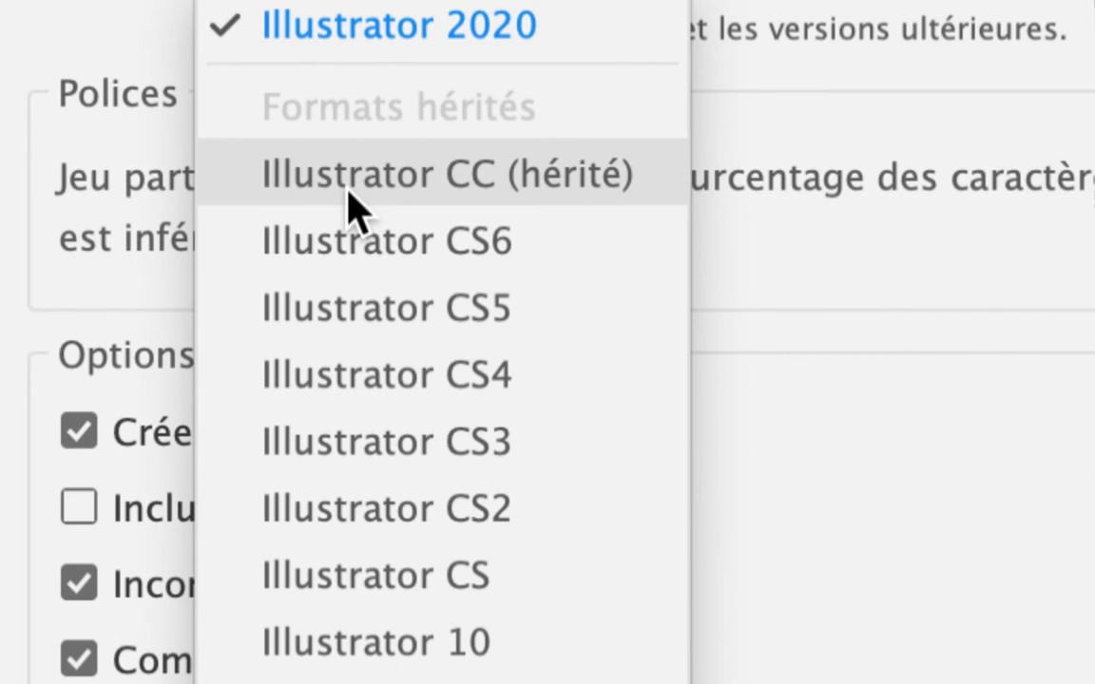
{"action": "left_click", "coordinate": [349, 191]}
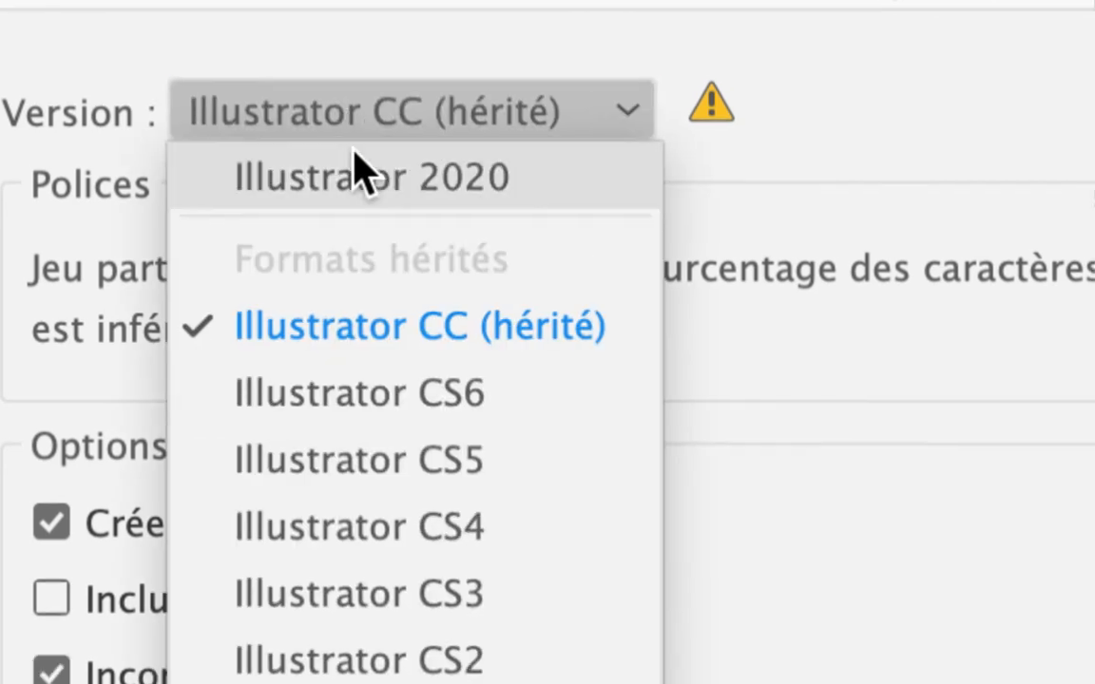
{"action": "left_click", "coordinate": [361, 205]}
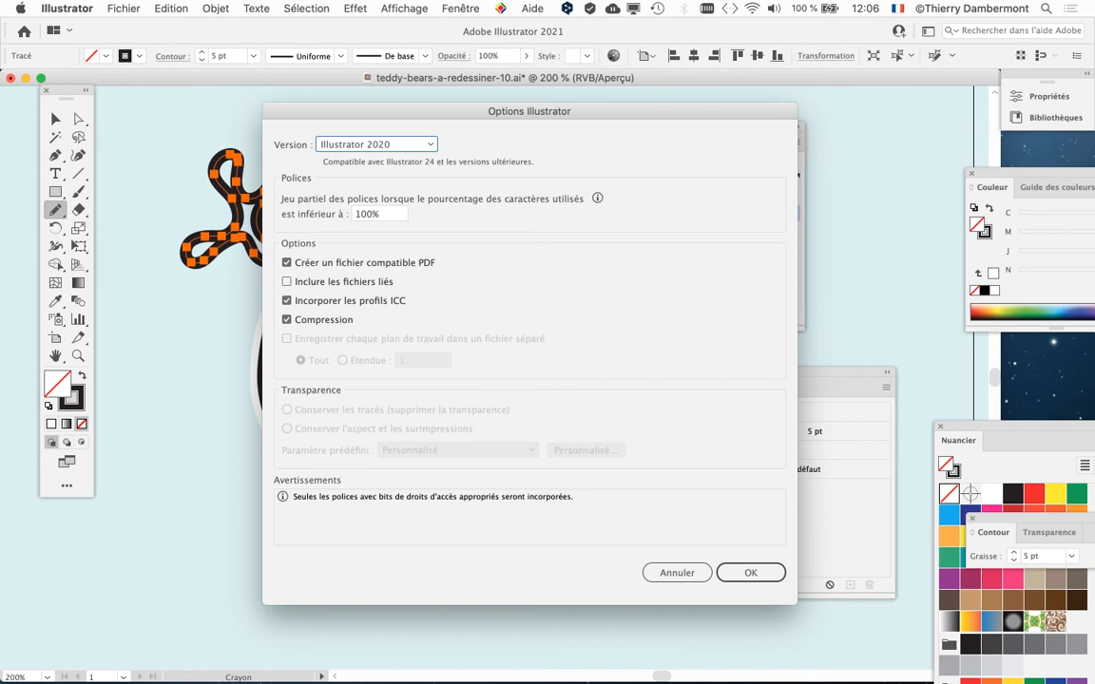
{"action": "key", "text": "Return"}
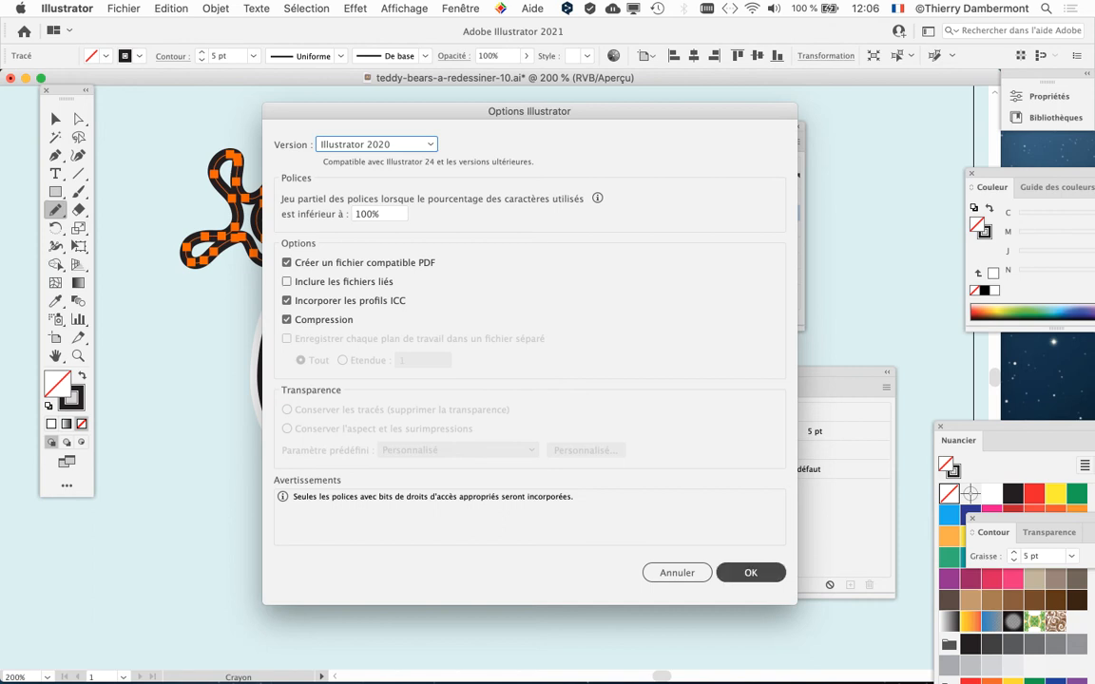
{"action": "left_click", "coordinate": [751, 573]}
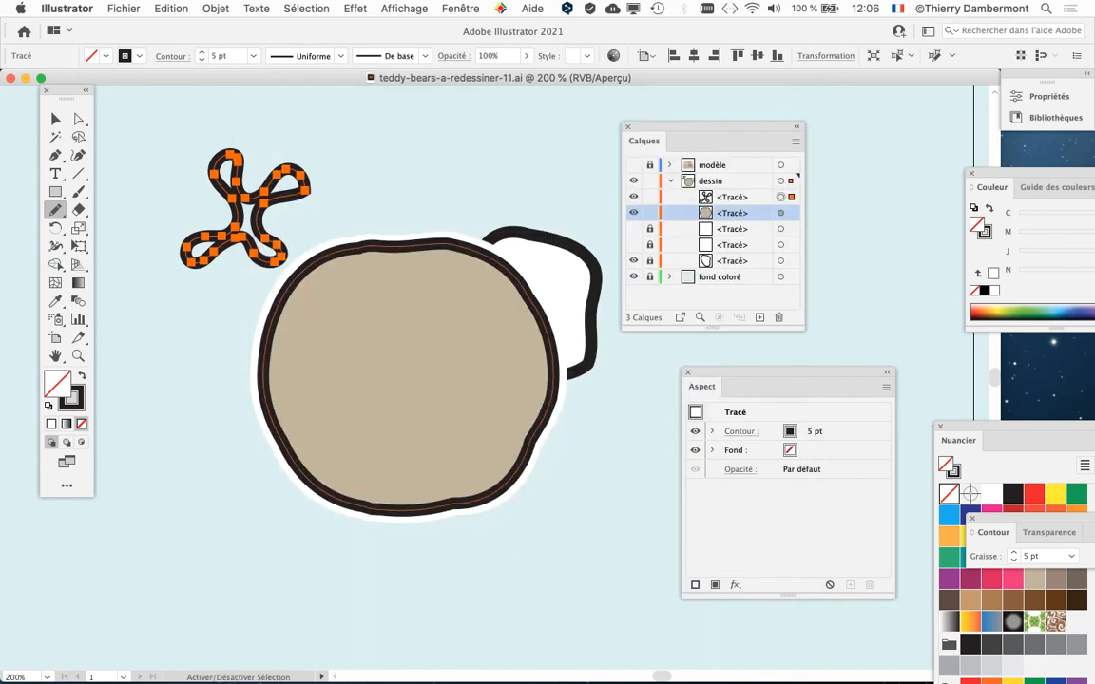
- Start another Save As and switch the dialog between its compact and expanded views, ending with the file browser expanded
{"action": "left_click", "coordinate": [124, 8]}
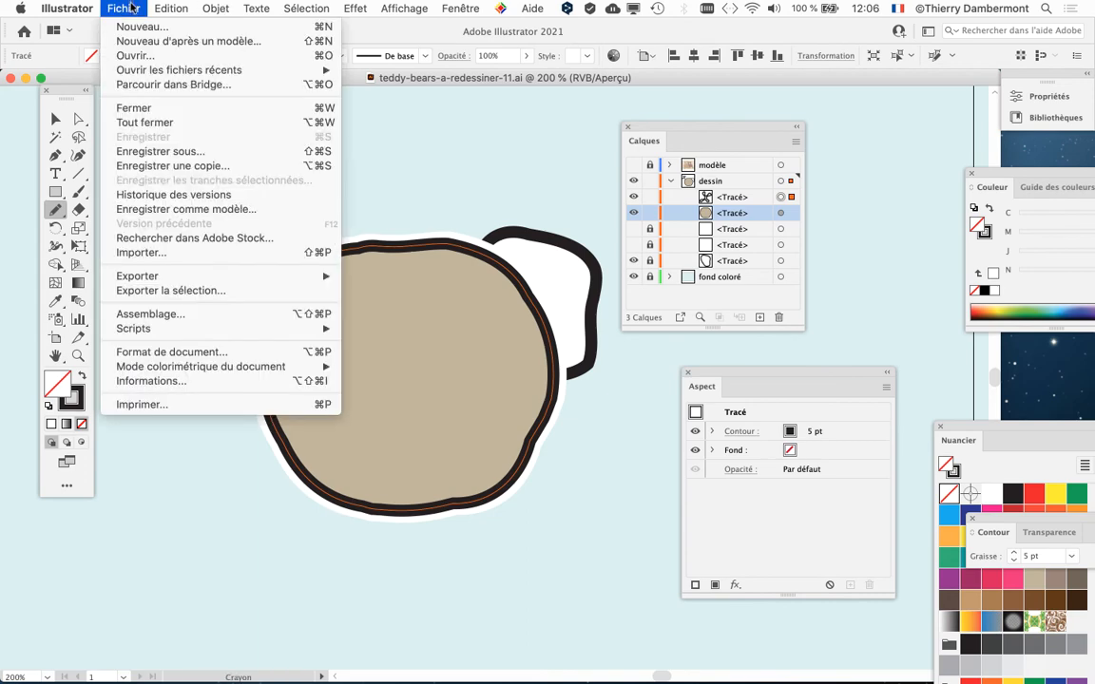
{"action": "left_click", "coordinate": [177, 152]}
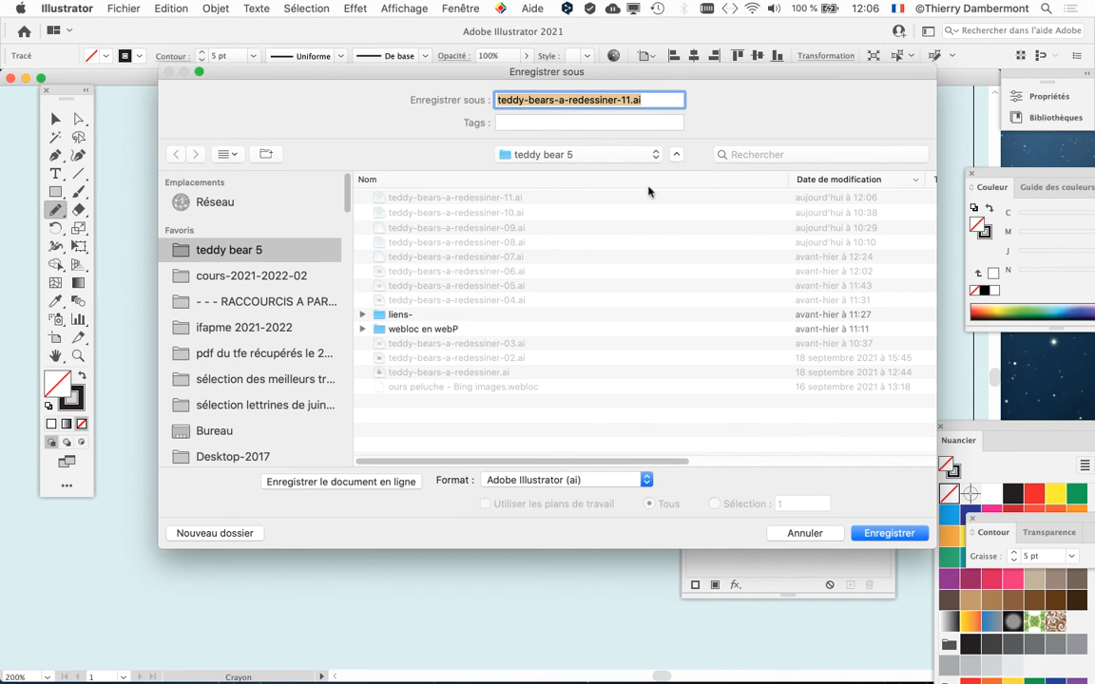
{"action": "left_click", "coordinate": [676, 154]}
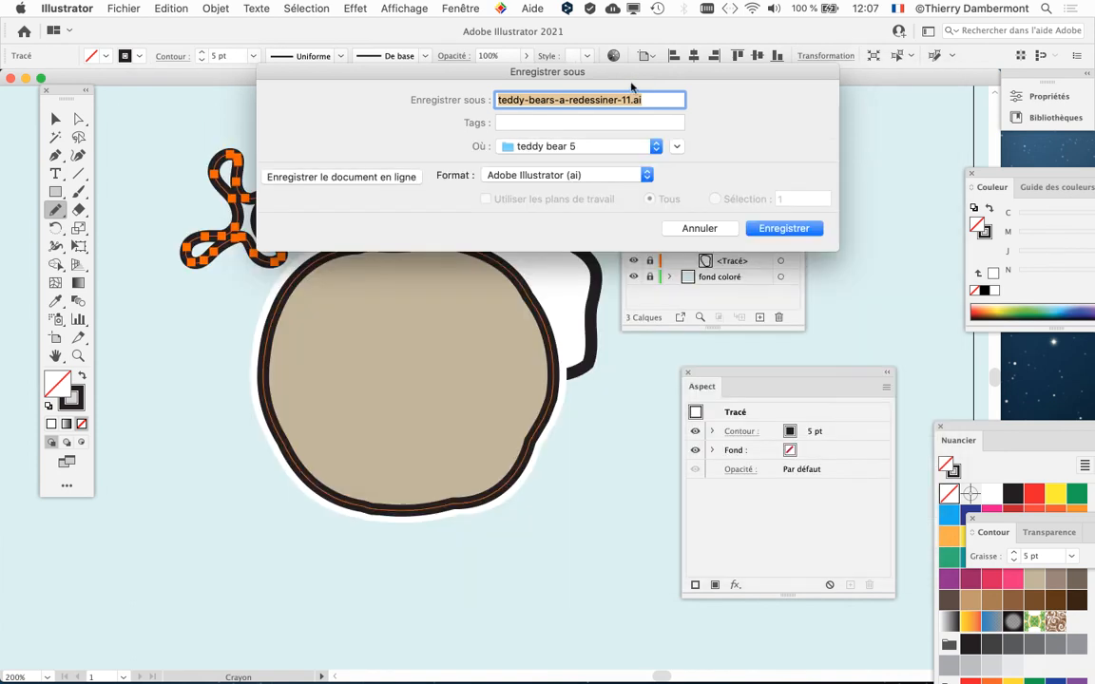
{"action": "left_click_drag", "start_coordinate": [613, 74], "coordinate": [569, 187]}
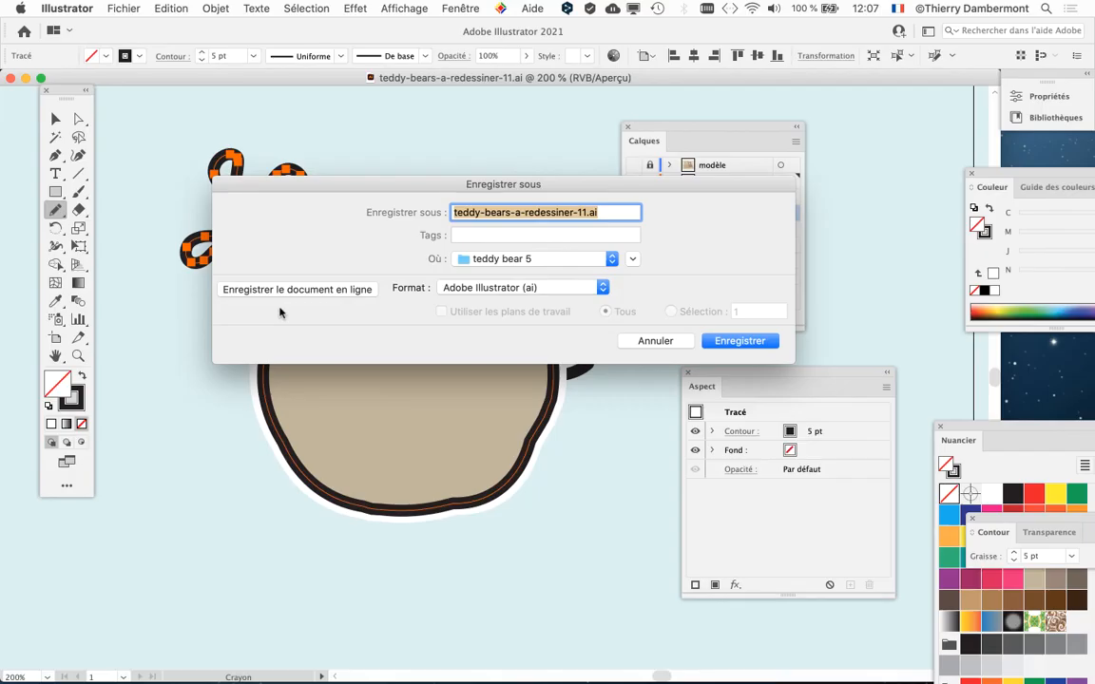
{"action": "left_click_drag", "start_coordinate": [616, 181], "coordinate": [564, 146]}
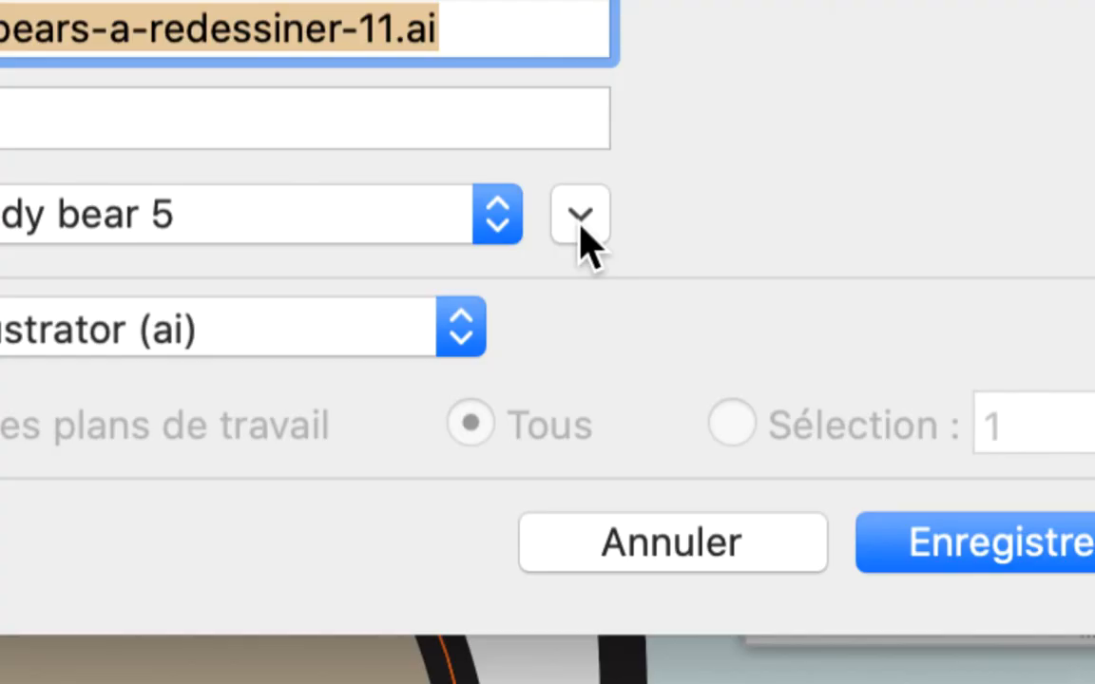
{"action": "left_click", "coordinate": [581, 228]}
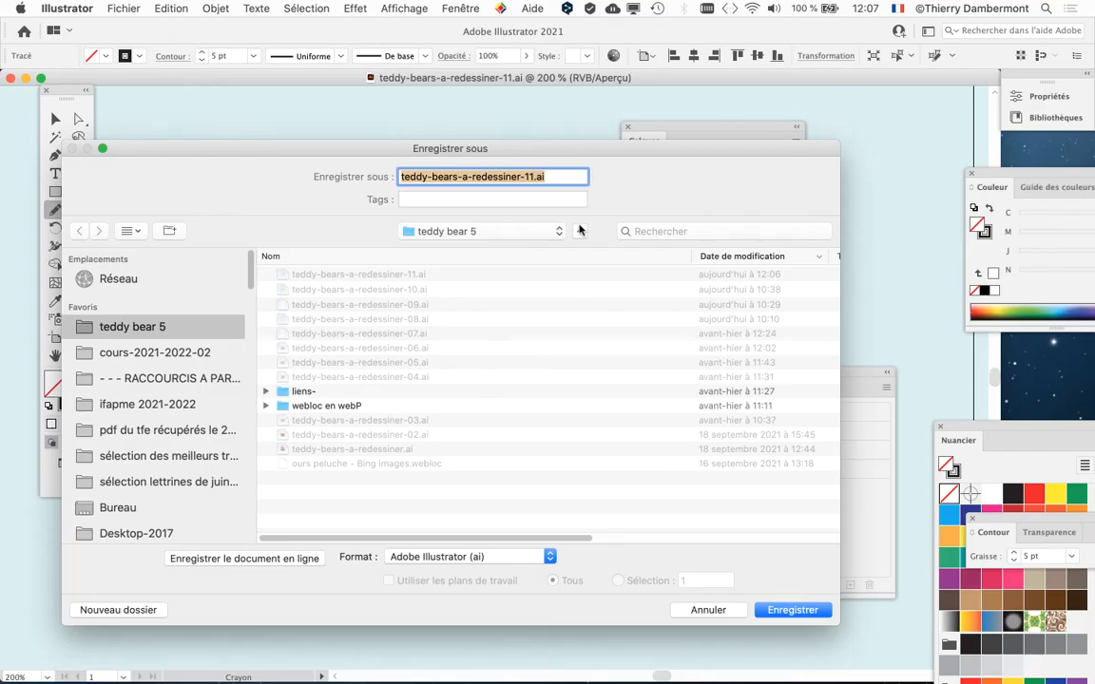
{"action": "left_click", "coordinate": [581, 228]}
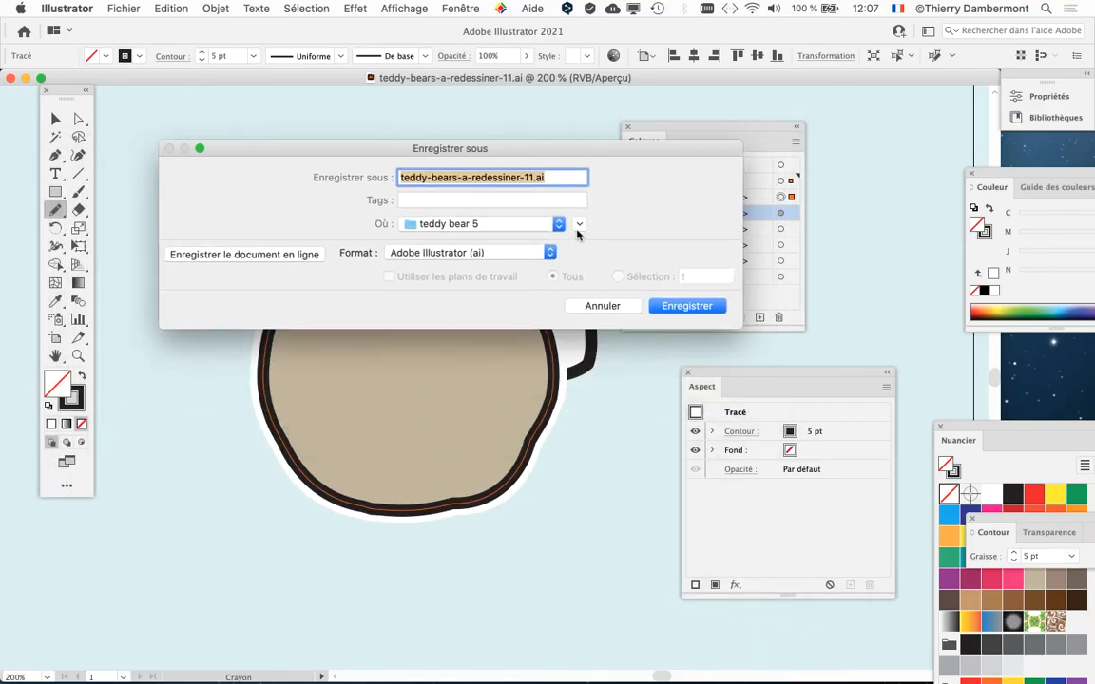
{"action": "left_click", "coordinate": [580, 228]}
{"action": "left_click", "coordinate": [581, 228]}
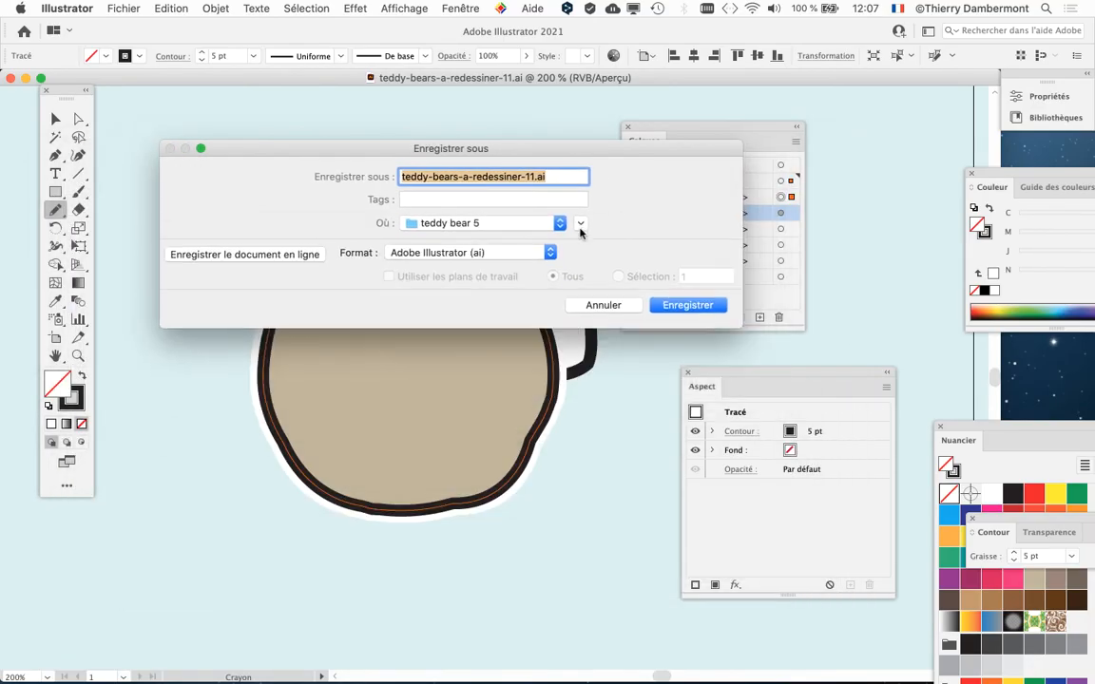
{"action": "left_click", "coordinate": [580, 228]}
{"action": "left_click_drag", "start_coordinate": [591, 149], "coordinate": [679, 113]}
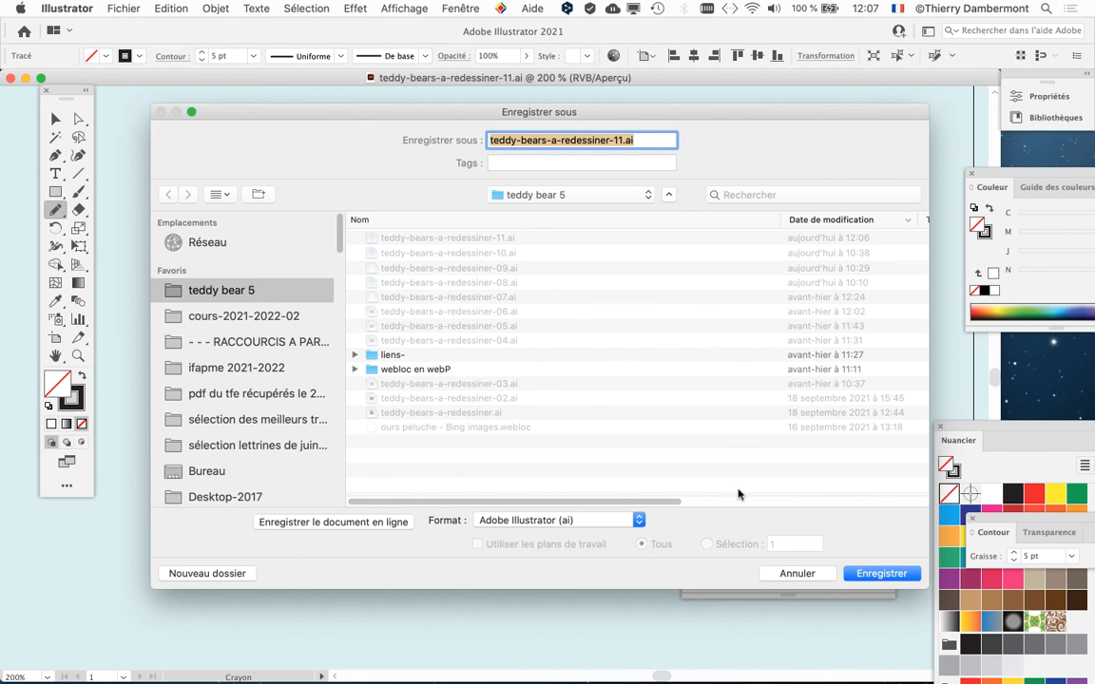
- Replace the existing teddy-bears-a-redessiner-11.ai with the current document and accept the save options
{"action": "left_click", "coordinate": [874, 572]}
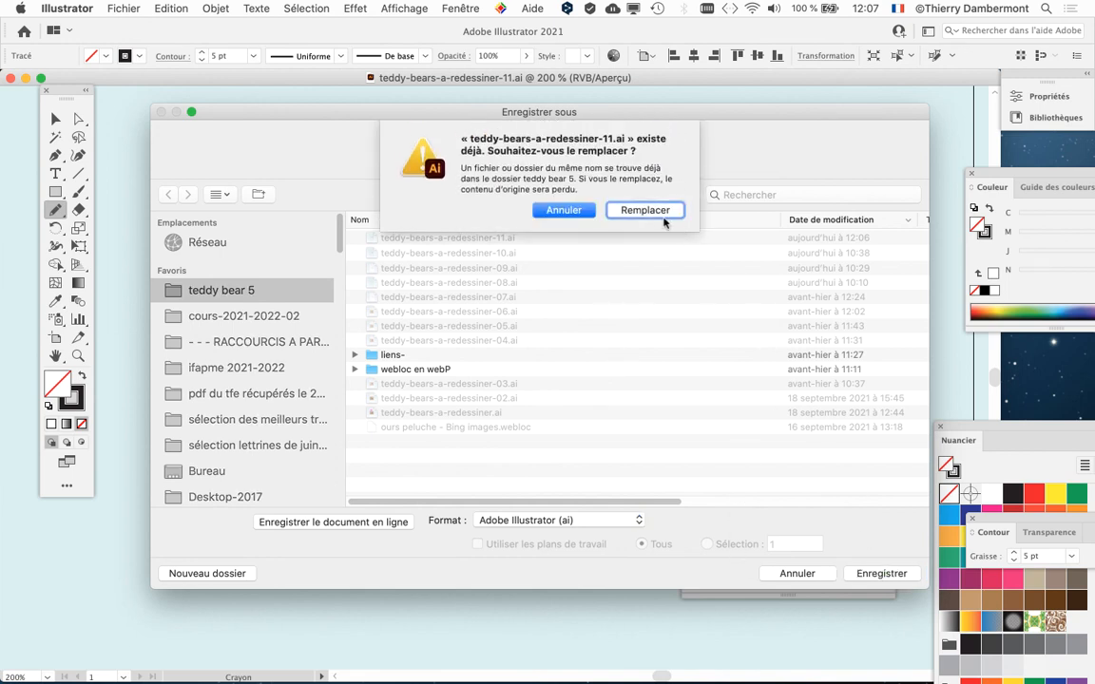
{"action": "left_click", "coordinate": [662, 217]}
{"action": "left_click", "coordinate": [755, 572]}
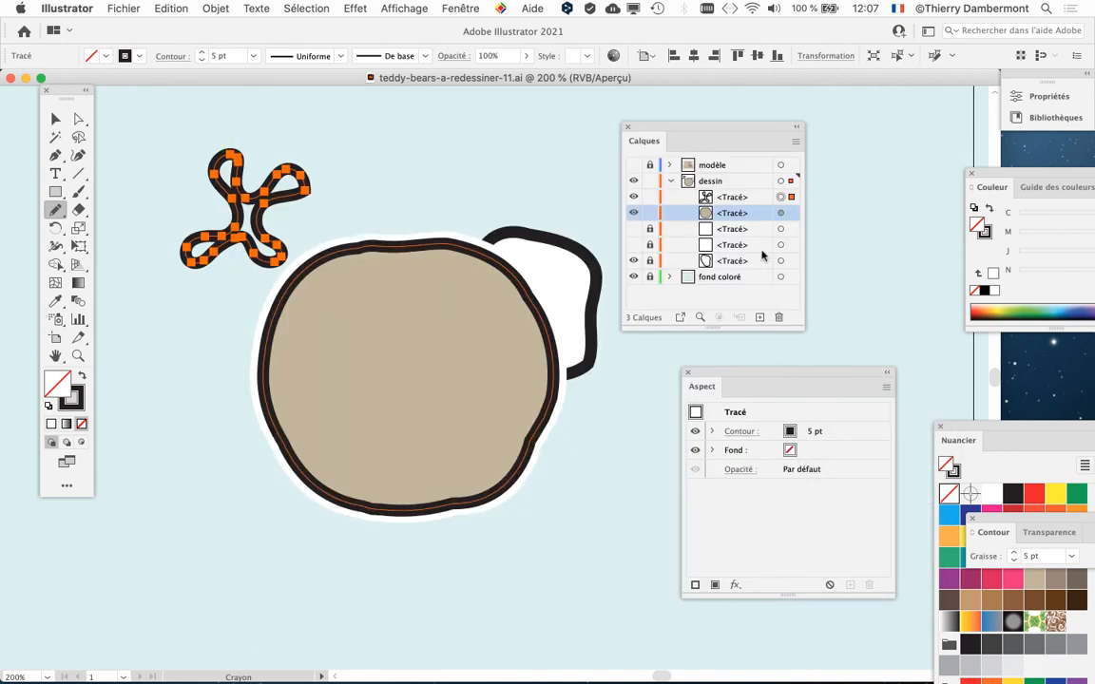